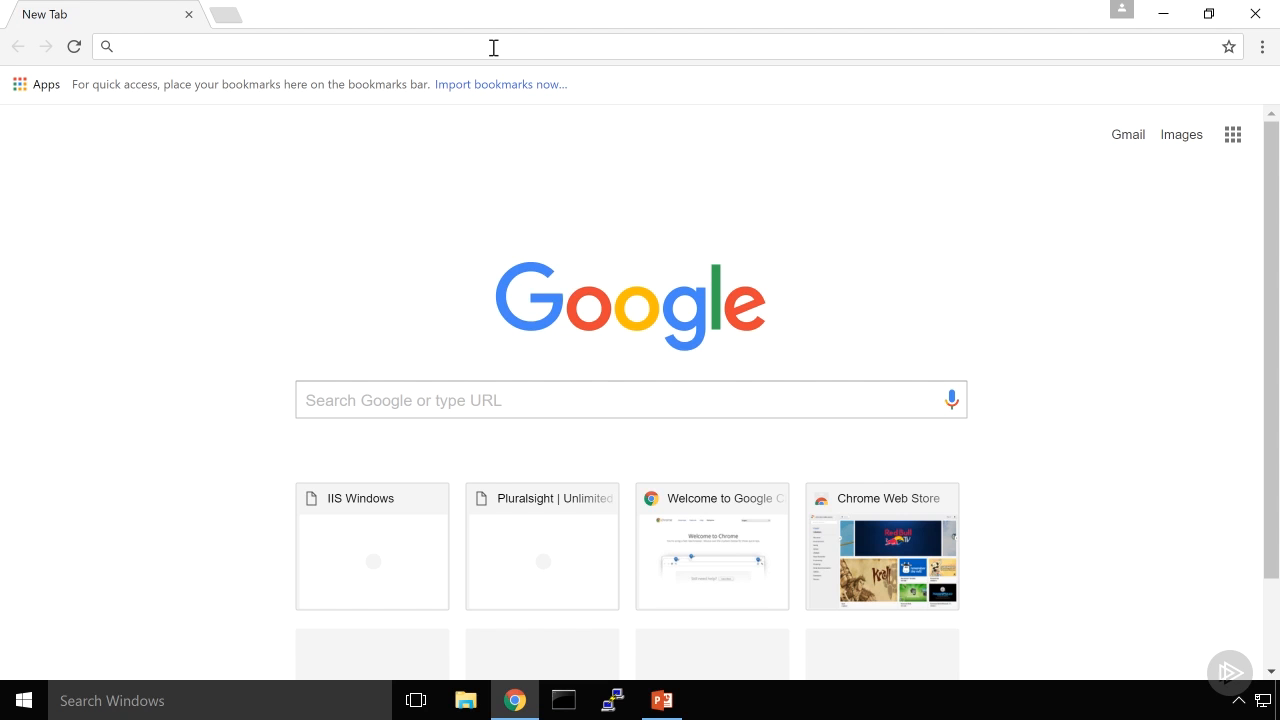
- Search the web for "kiwi syslog free"
{"action": "type", "text": "kiwi"}
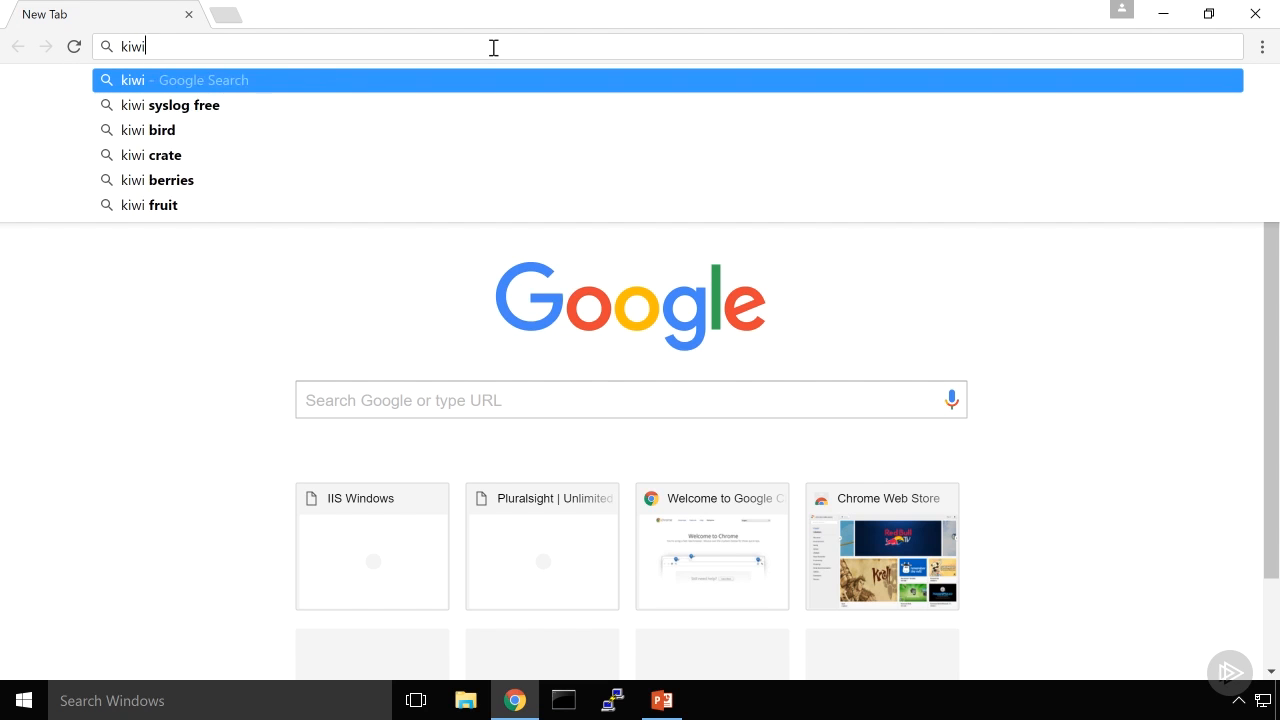
{"action": "type", "text": " syslog free"}
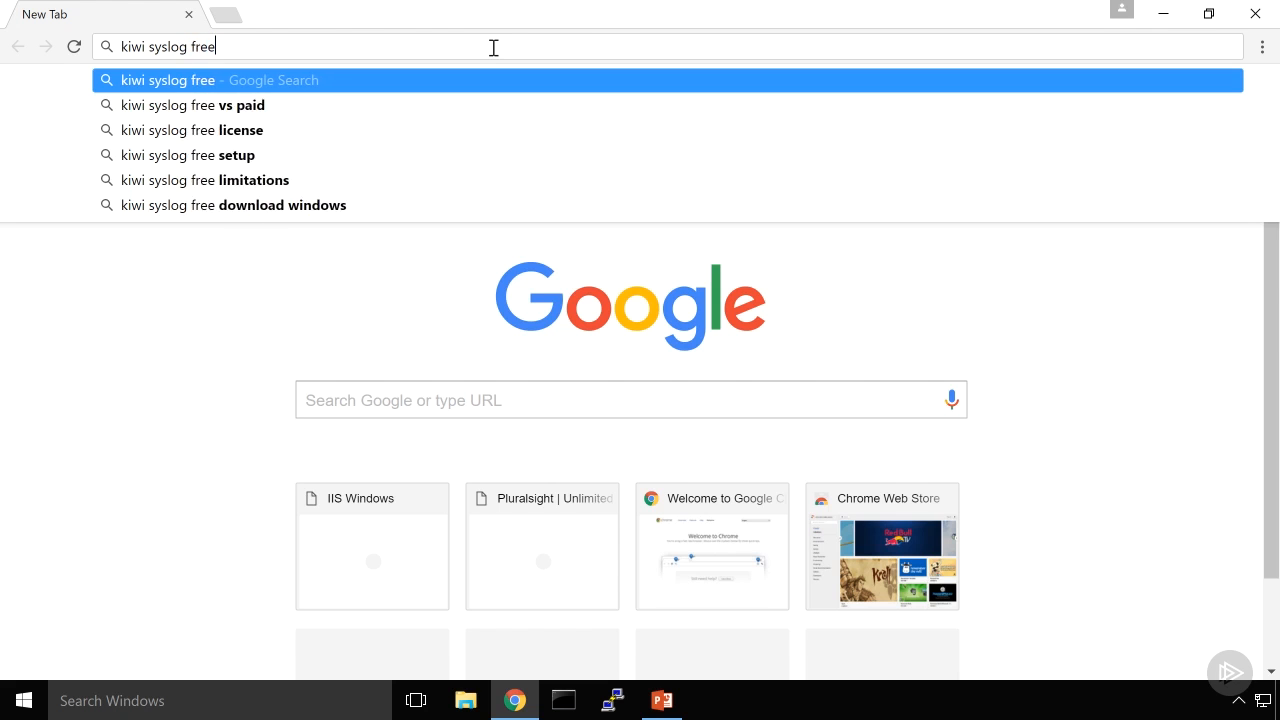
{"action": "key", "text": "Return"}
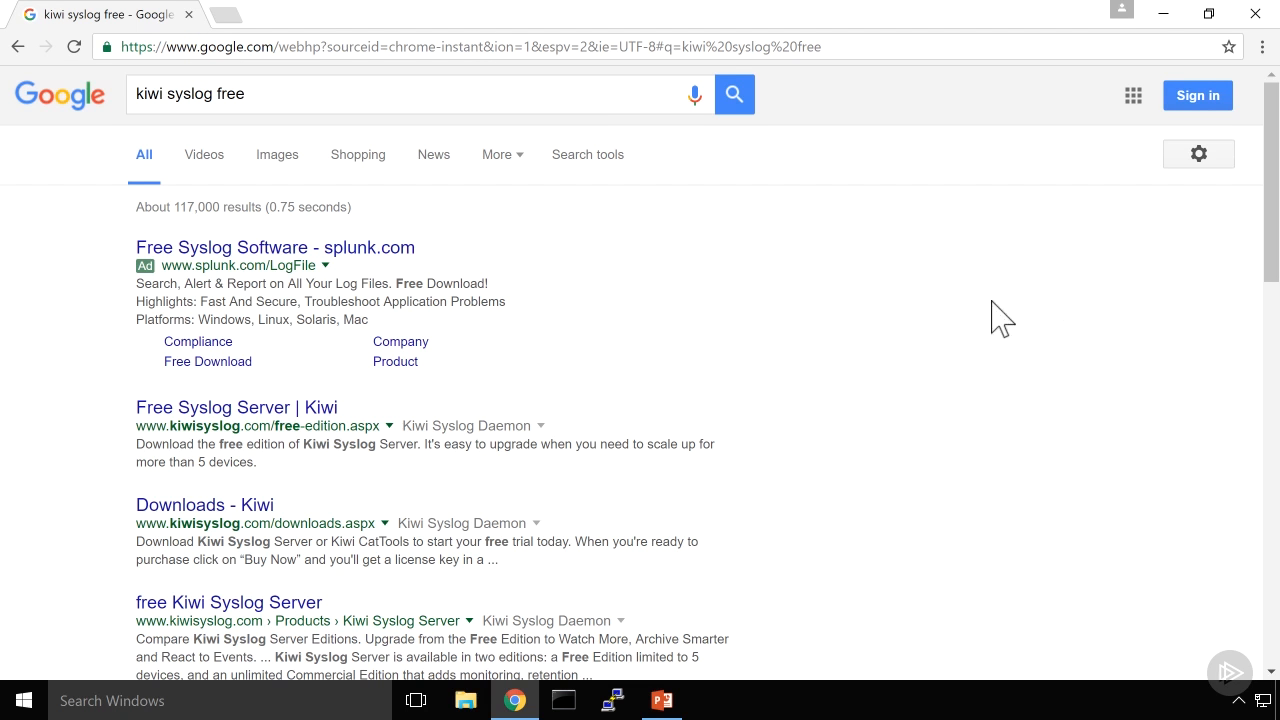
- Review the Kiwi results and open SolarWinds' "FREE Kiwi Syslog Server Free Edition" page
{"action": "left_click_drag", "start_coordinate": [1267, 235], "coordinate": [1270, 295]}
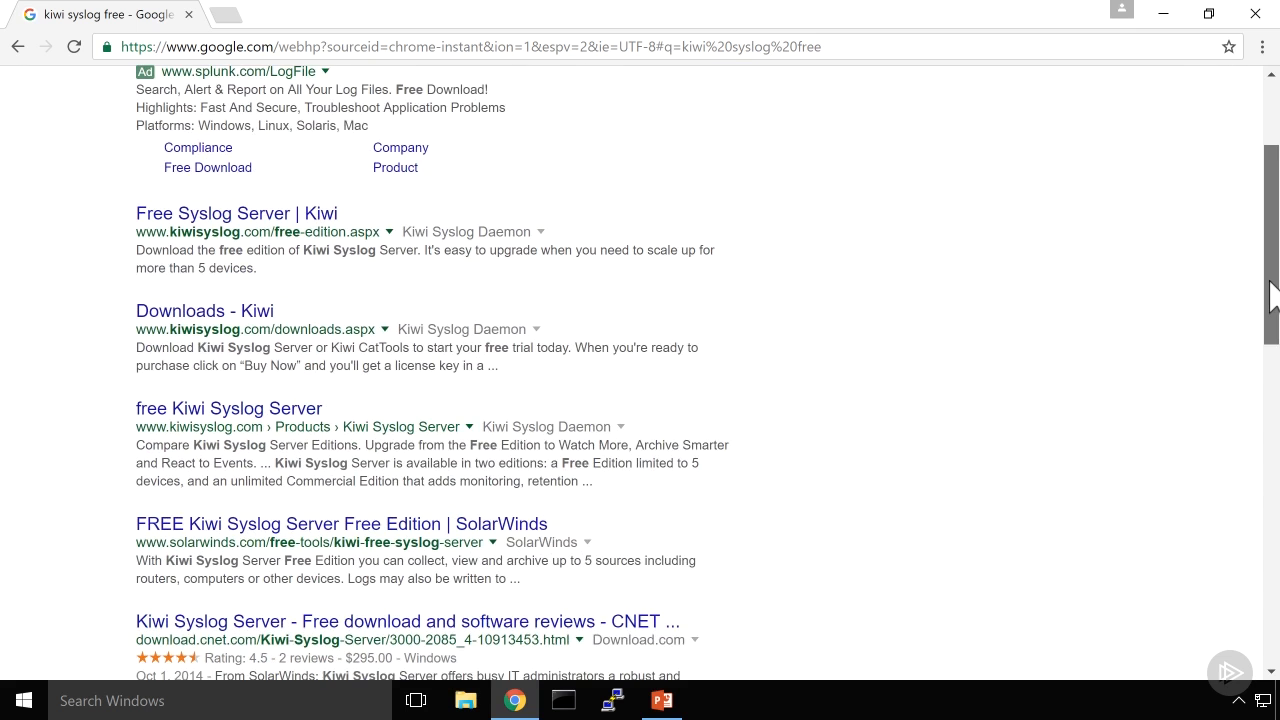
{"action": "left_click_drag", "start_coordinate": [135, 232], "coordinate": [284, 233]}
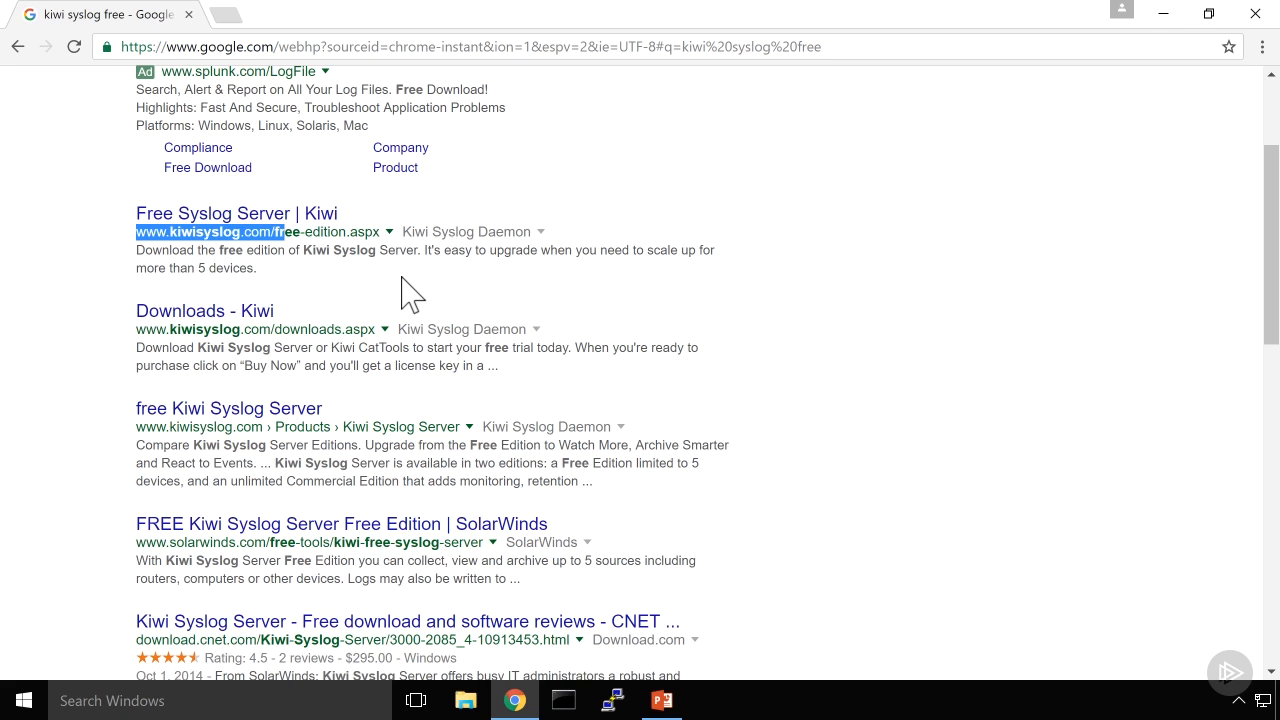
{"action": "left_click", "coordinate": [97, 346]}
{"action": "scroll", "coordinate": [98, 350], "scroll_direction": "down", "scroll_amount": 1}
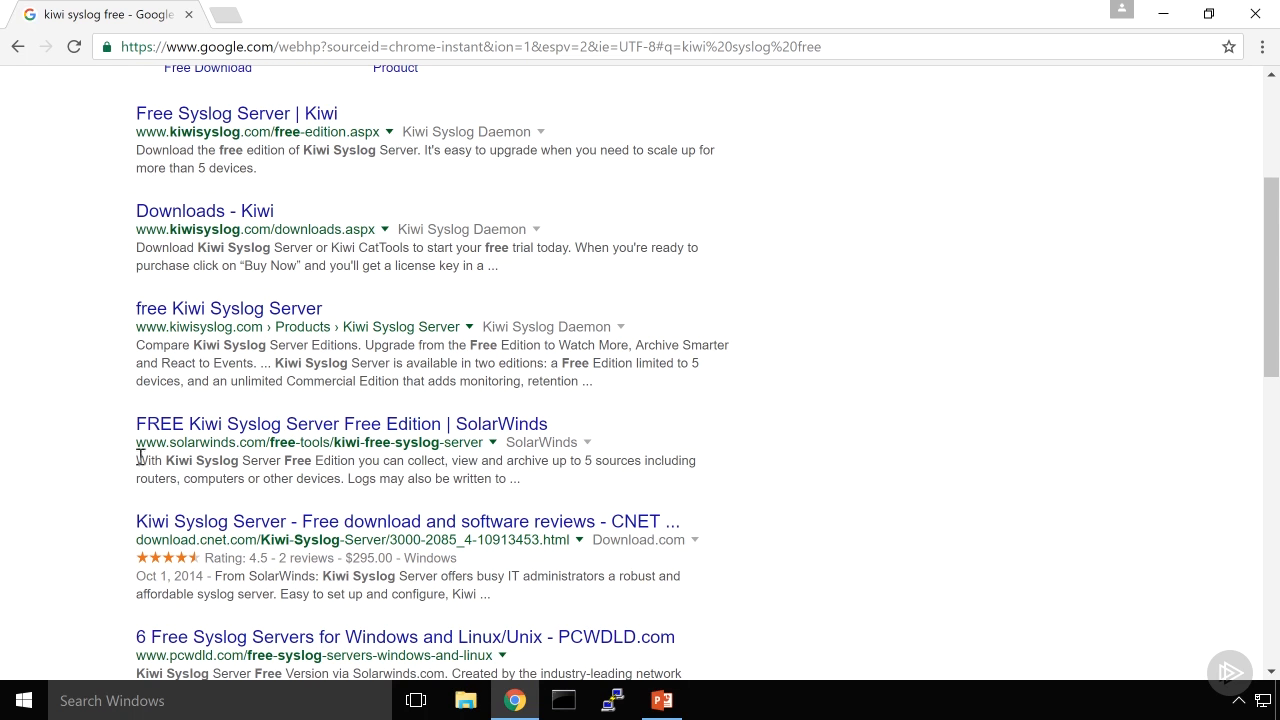
{"action": "left_click_drag", "start_coordinate": [136, 442], "coordinate": [484, 443]}
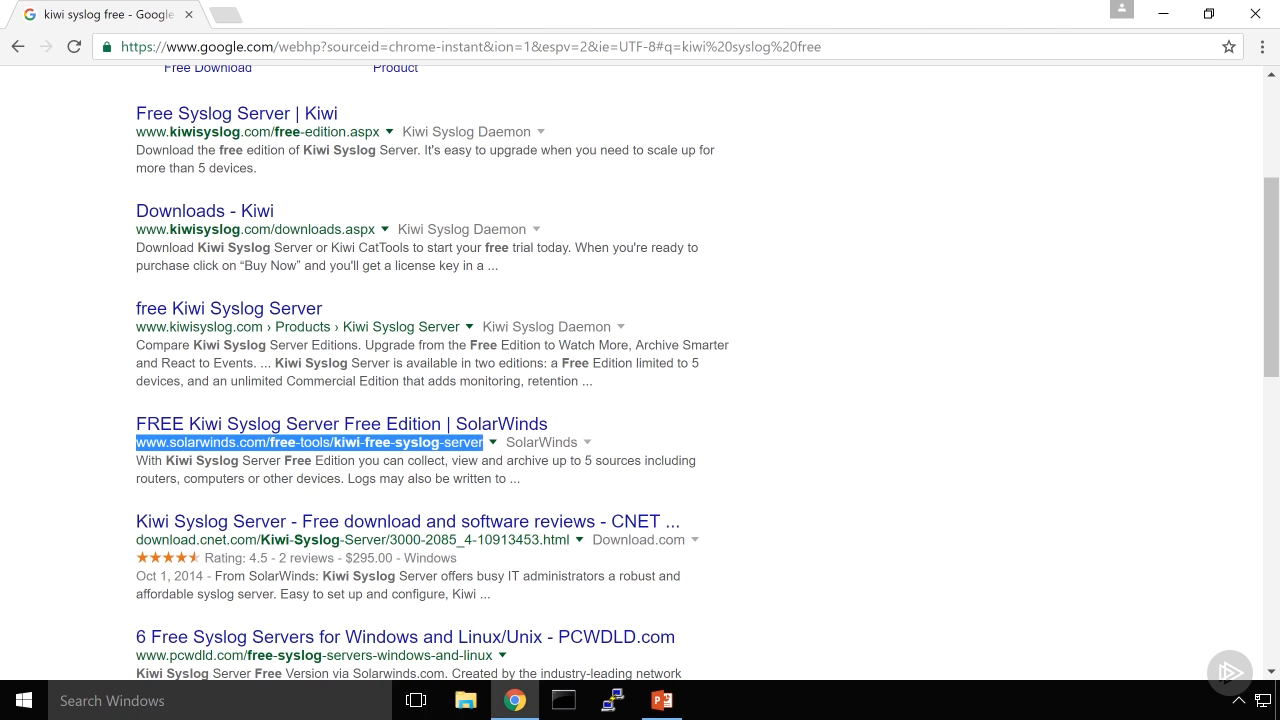
{"action": "left_click", "coordinate": [320, 430]}
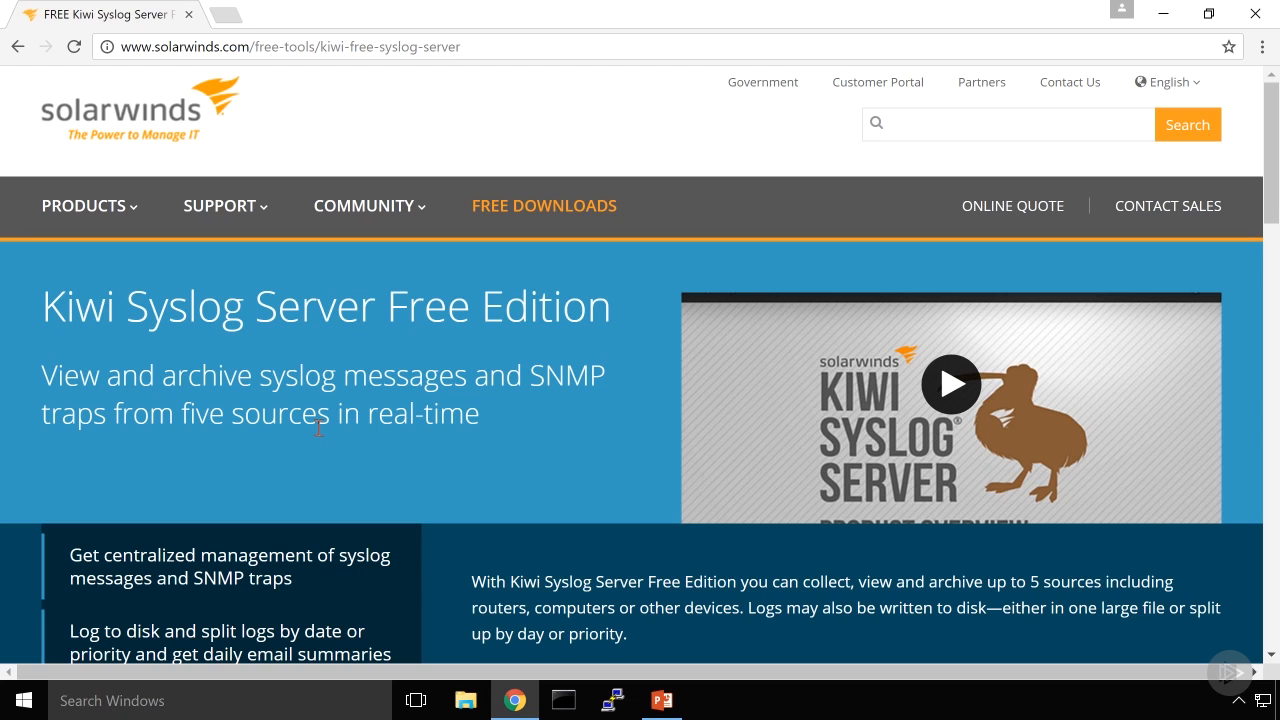
- Open the free tool's download registration form, review its required fields and minimize the browser
{"action": "left_click_drag", "start_coordinate": [1267, 219], "coordinate": [1267, 289]}
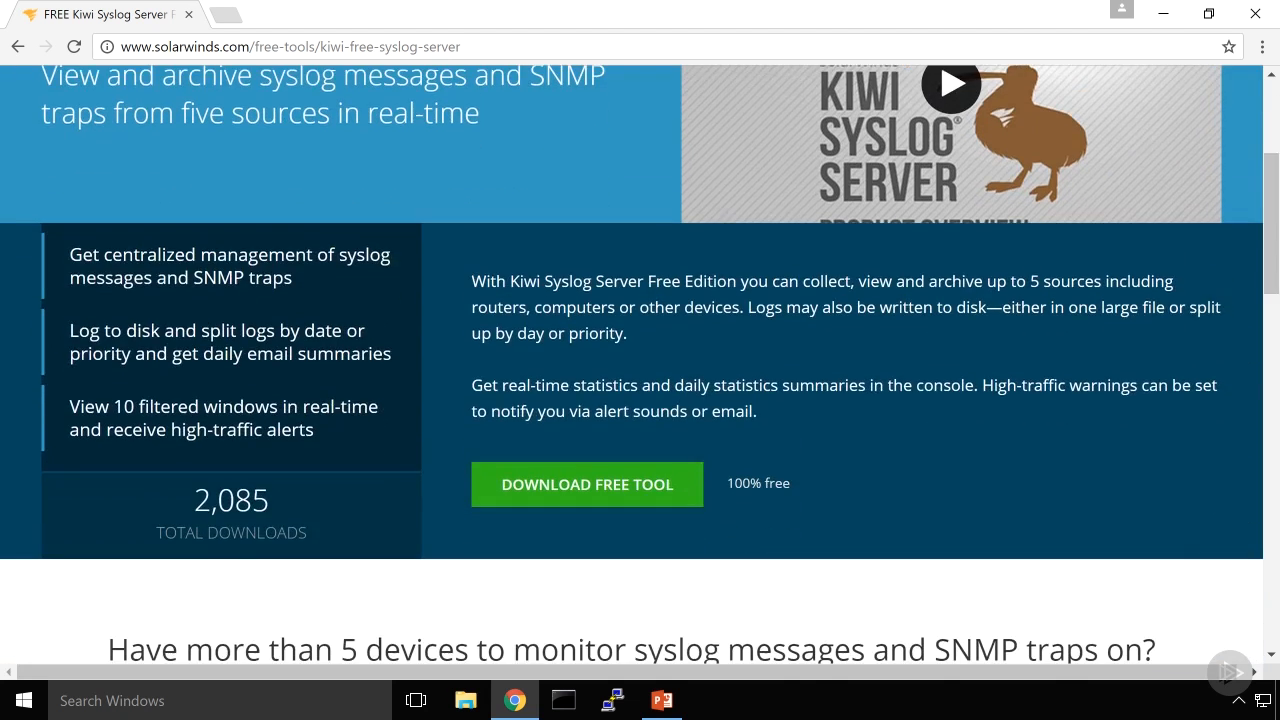
{"action": "left_click", "coordinate": [559, 497]}
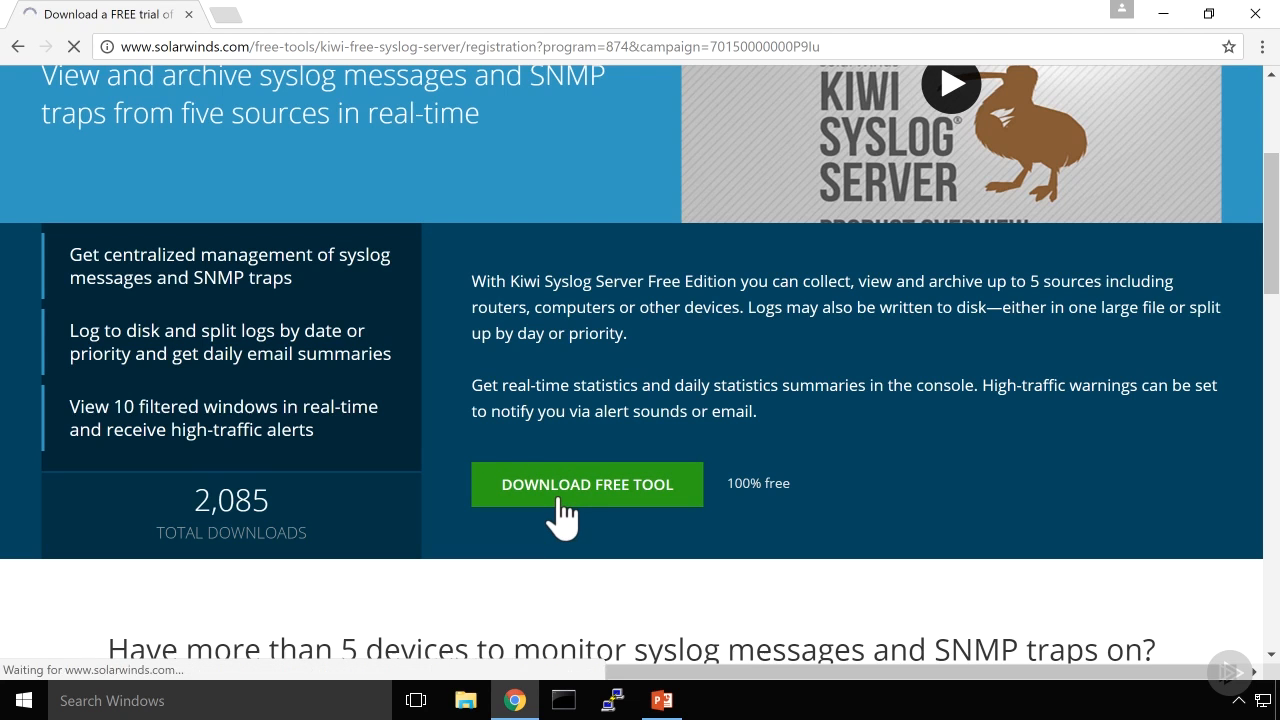
{"action": "scroll", "coordinate": [590, 500], "scroll_direction": "down", "scroll_amount": 2}
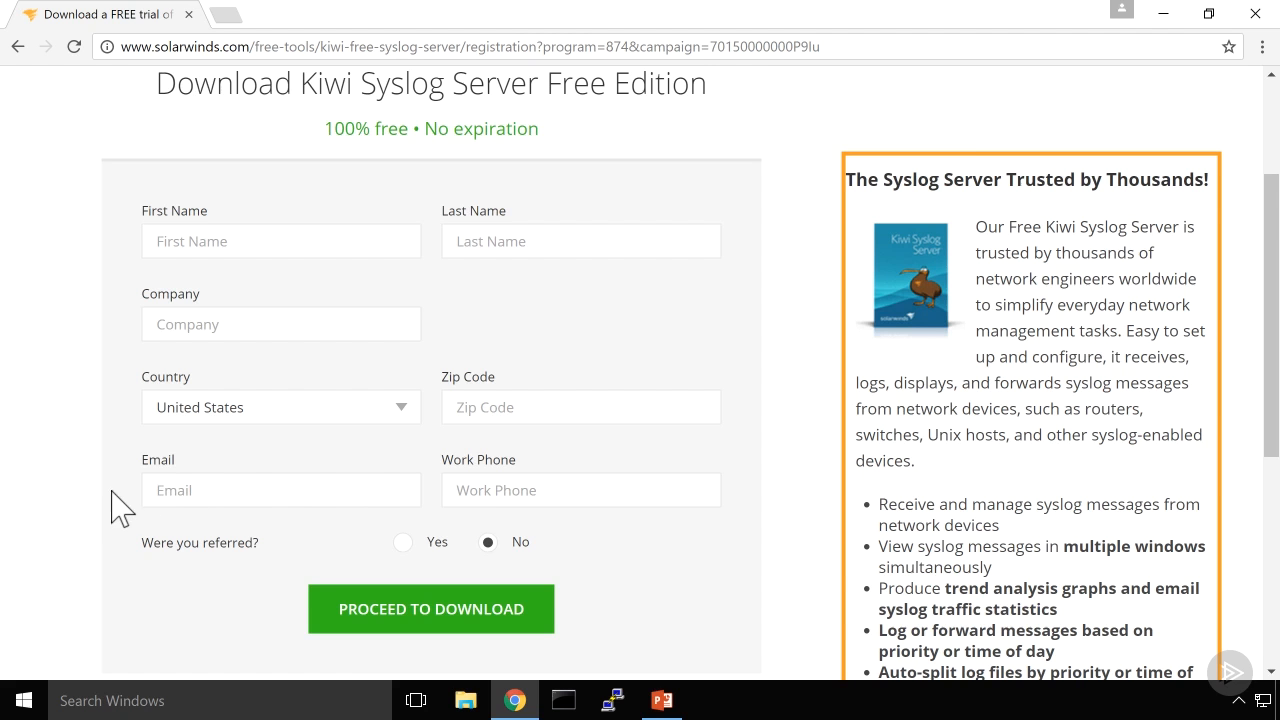
{"action": "scroll", "coordinate": [114, 505], "scroll_direction": "down", "scroll_amount": 2}
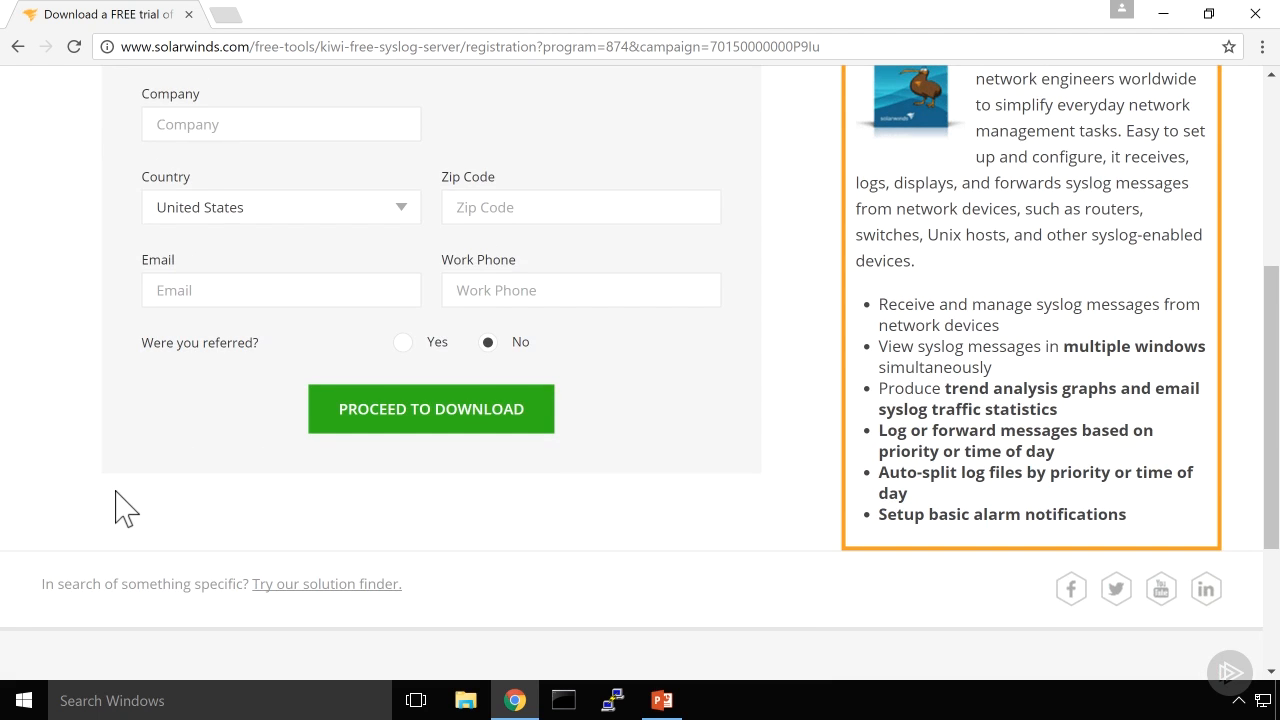
{"action": "scroll", "coordinate": [114, 505], "scroll_direction": "up", "scroll_amount": 3}
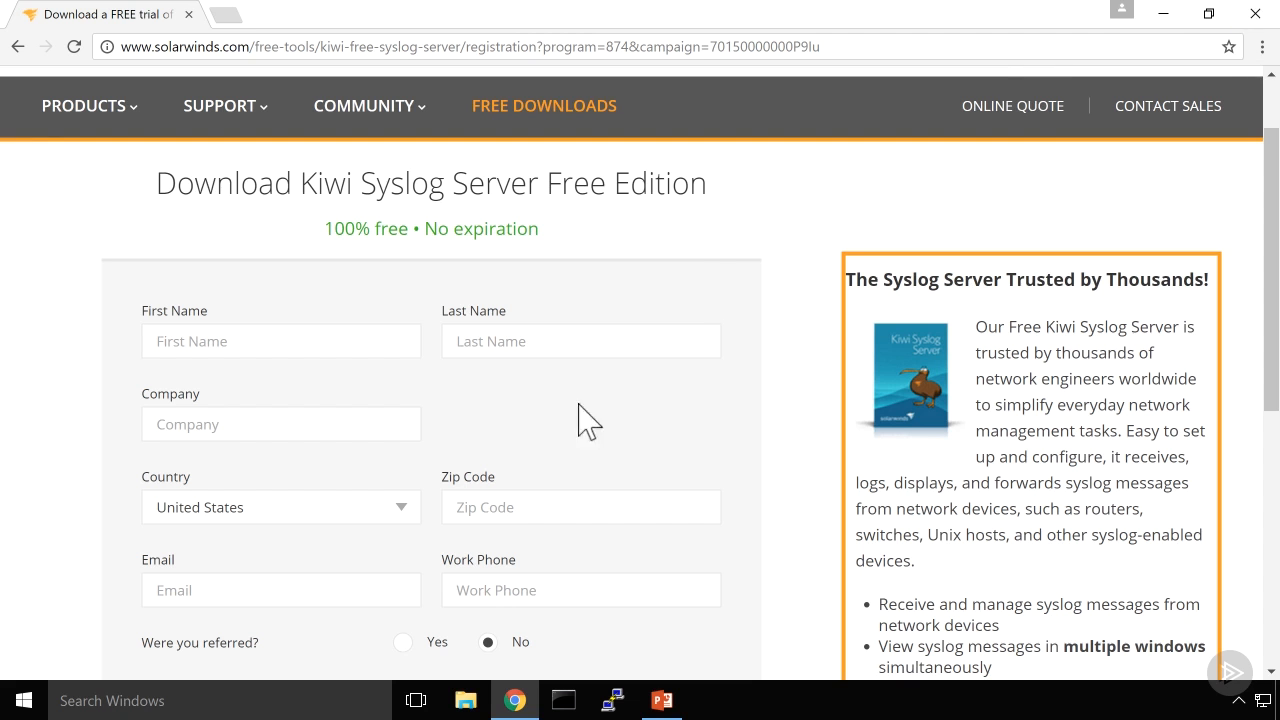
{"action": "left_click", "coordinate": [1162, 16]}
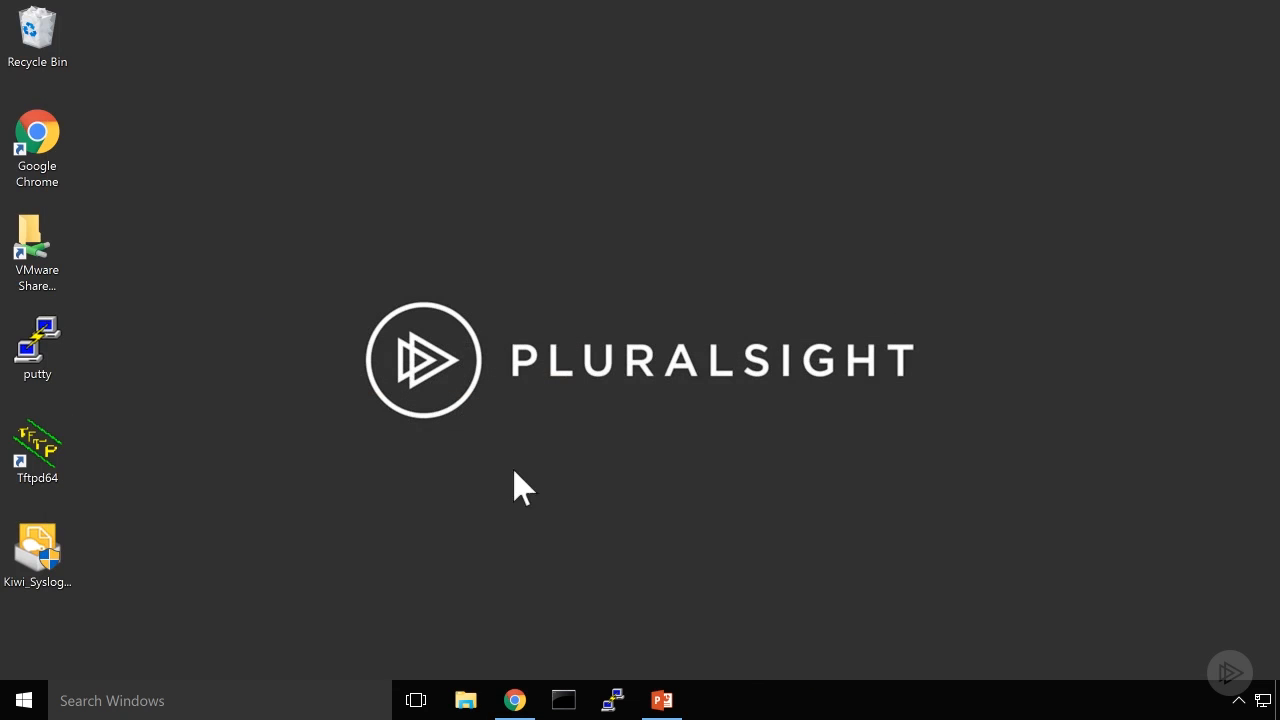
- Launch the Kiwi Syslog Server 9.5.2 Freeware setup from the desktop and download and install the required .NET Framework 3.5 feature
{"action": "left_click", "coordinate": [40, 563]}
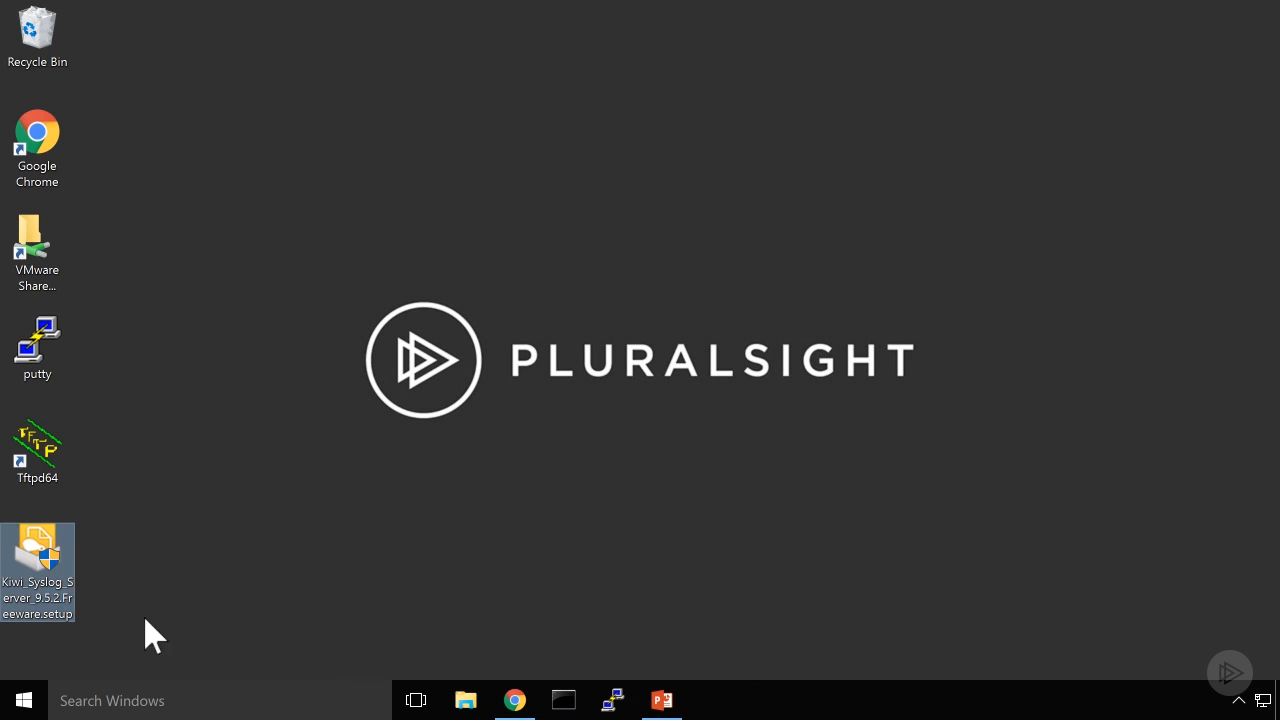
{"action": "double_click", "coordinate": [58, 565]}
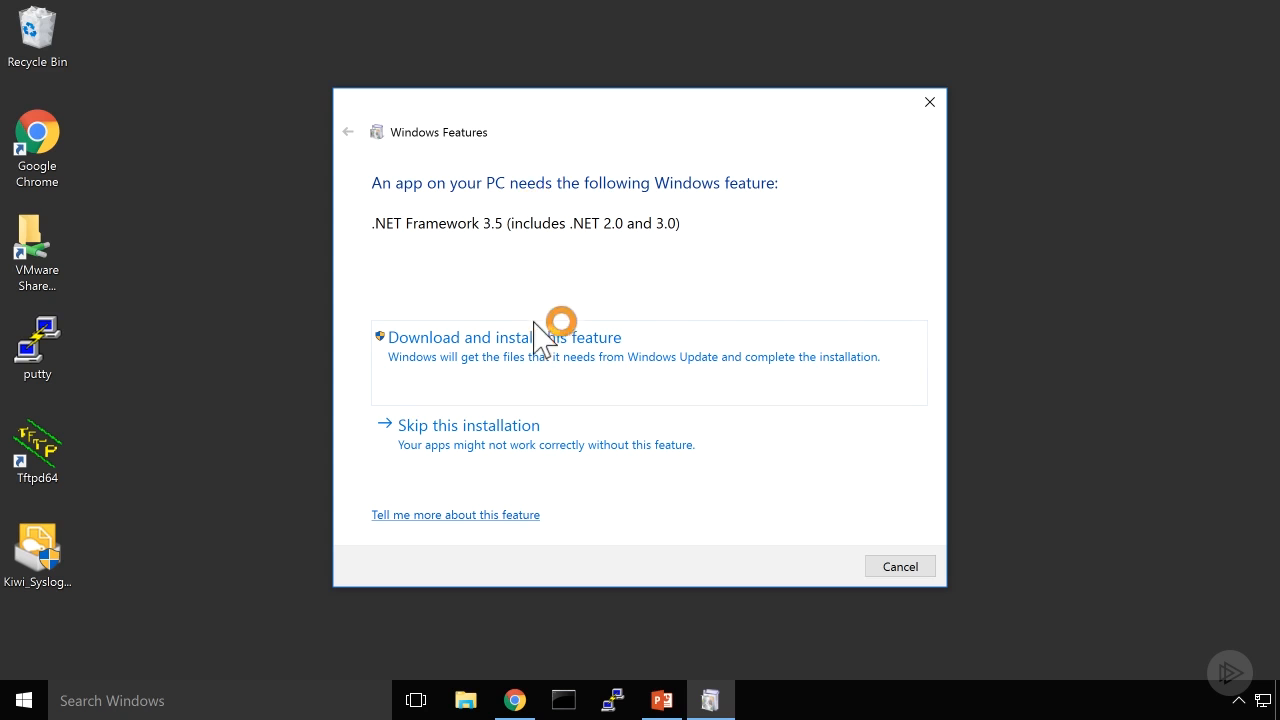
{"action": "left_click", "coordinate": [505, 348]}
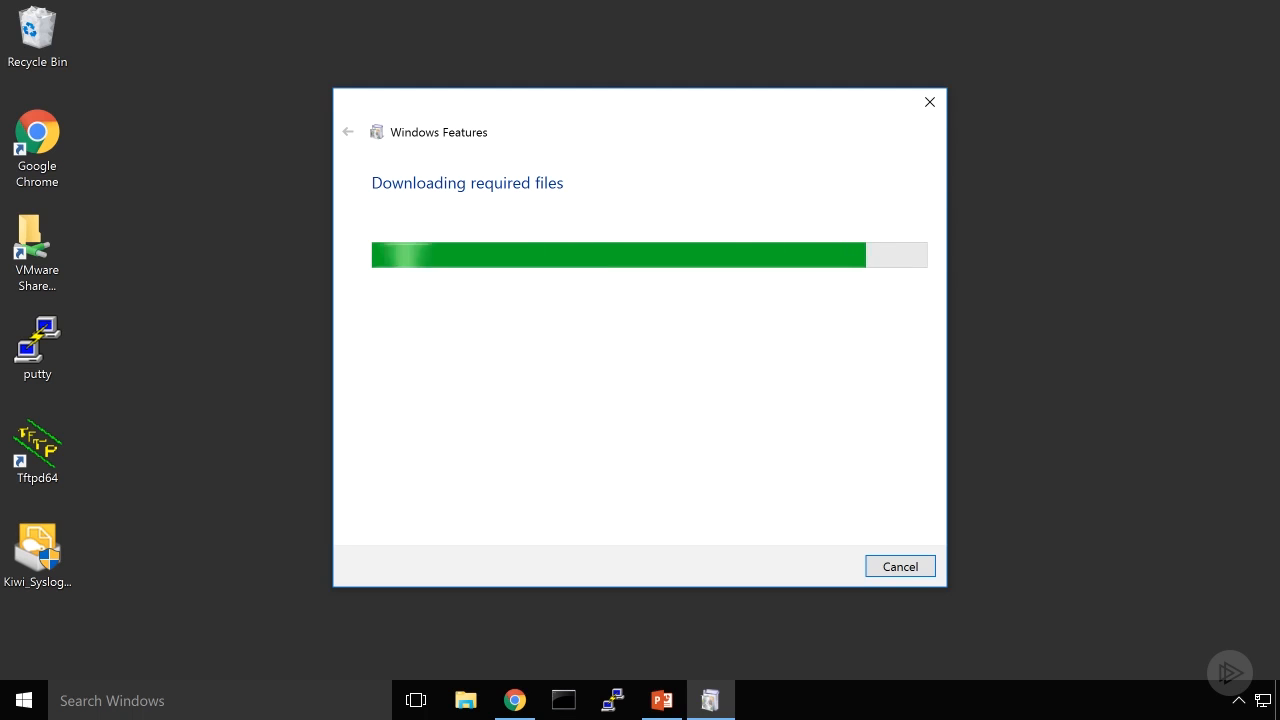
{"action": "left_click", "coordinate": [902, 566]}
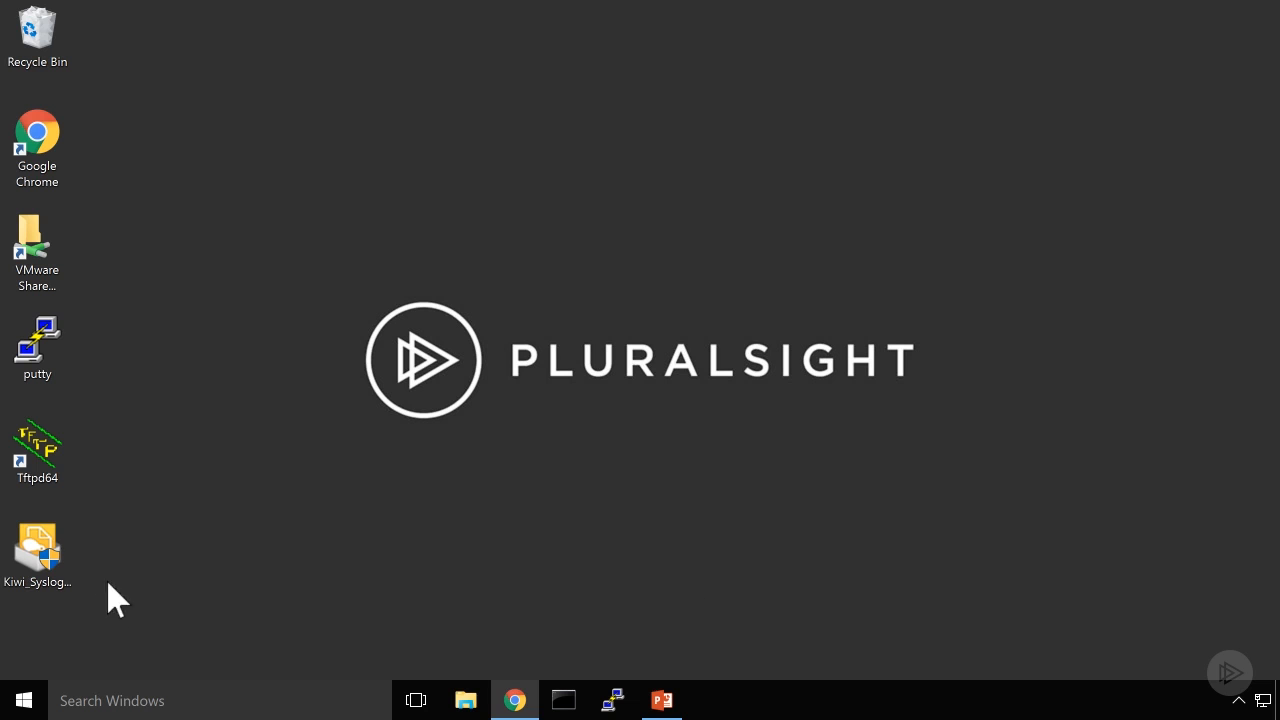
- Relaunch the Kiwi Syslog Server setup and choose to install it as an Application
{"action": "left_click", "coordinate": [36, 552]}
{"action": "double_click", "coordinate": [42, 550]}
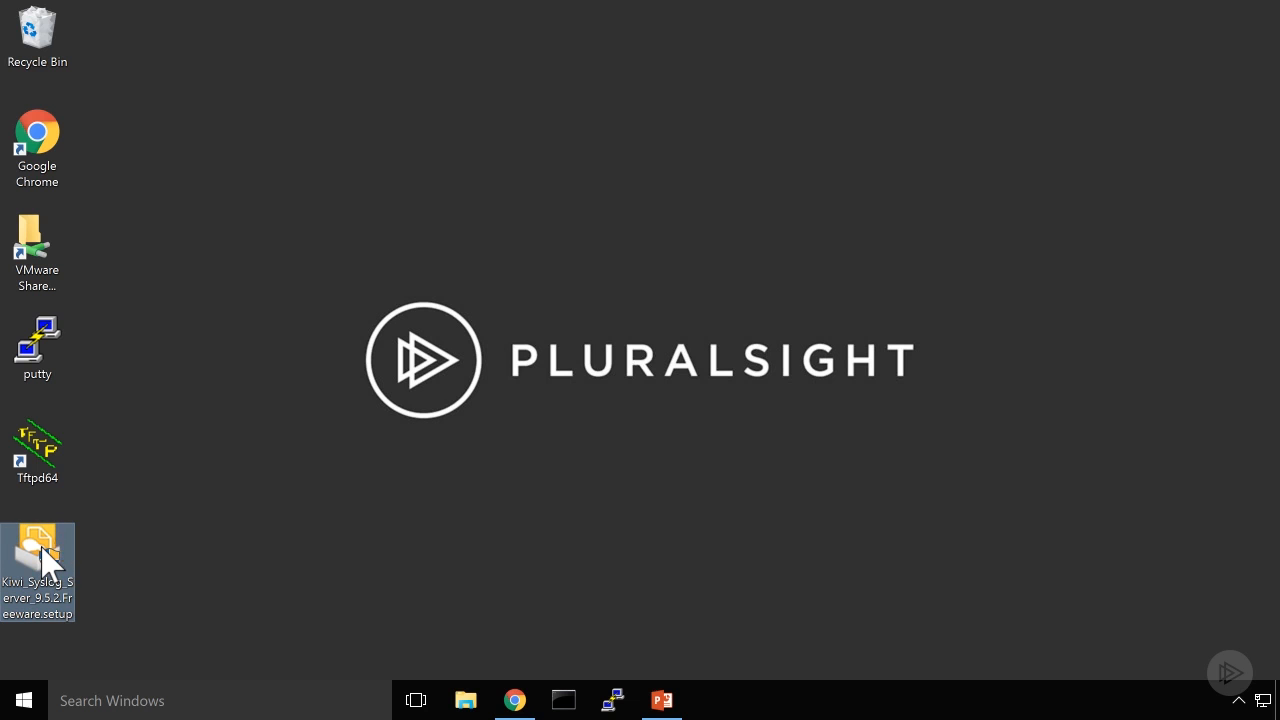
{"action": "left_click", "coordinate": [750, 509]}
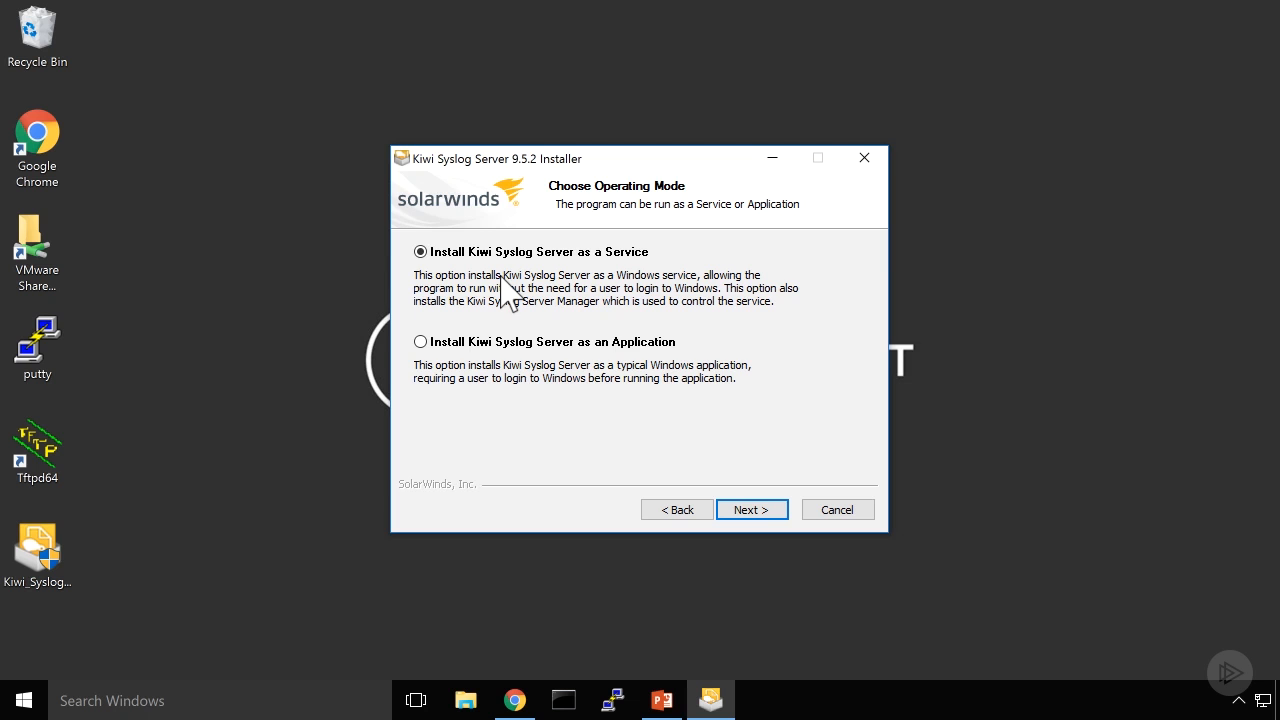
{"action": "left_click", "coordinate": [420, 342]}
{"action": "left_click", "coordinate": [743, 513]}
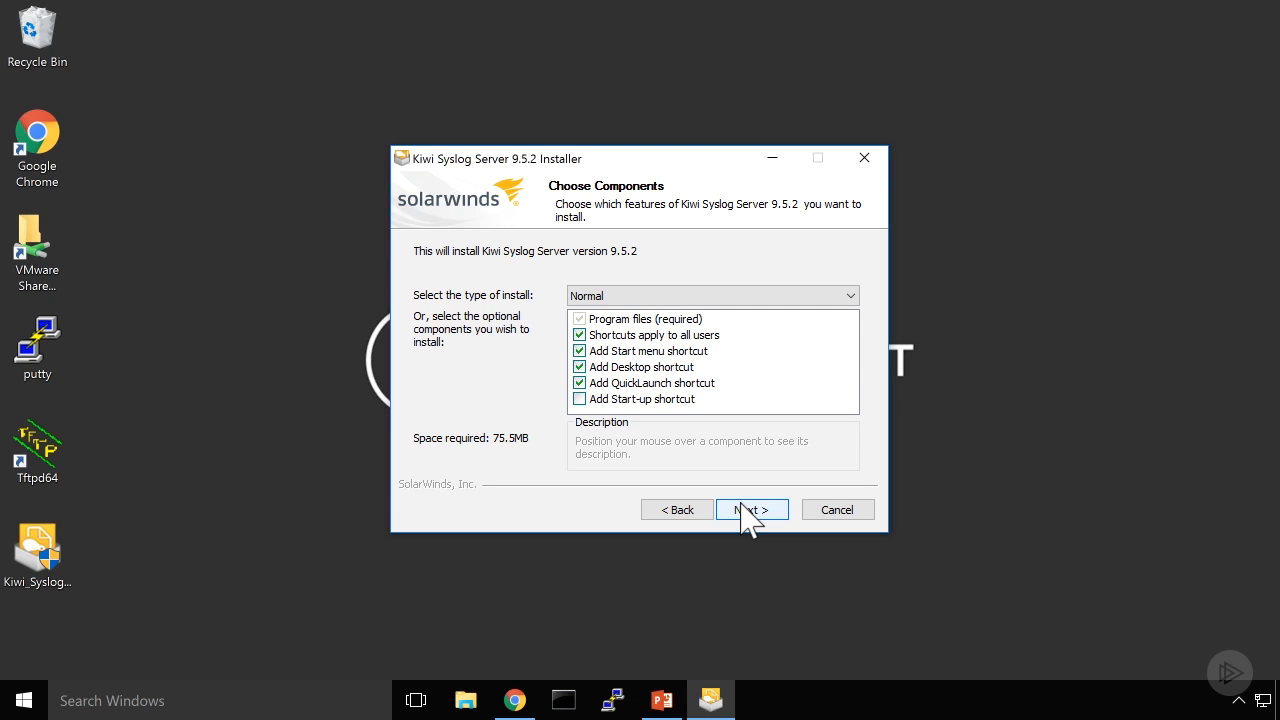
- Install Kiwi Syslog Server with the Normal components and finish the wizard with the option to run the program enabled
{"action": "left_click", "coordinate": [751, 510]}
{"action": "left_click", "coordinate": [751, 510]}
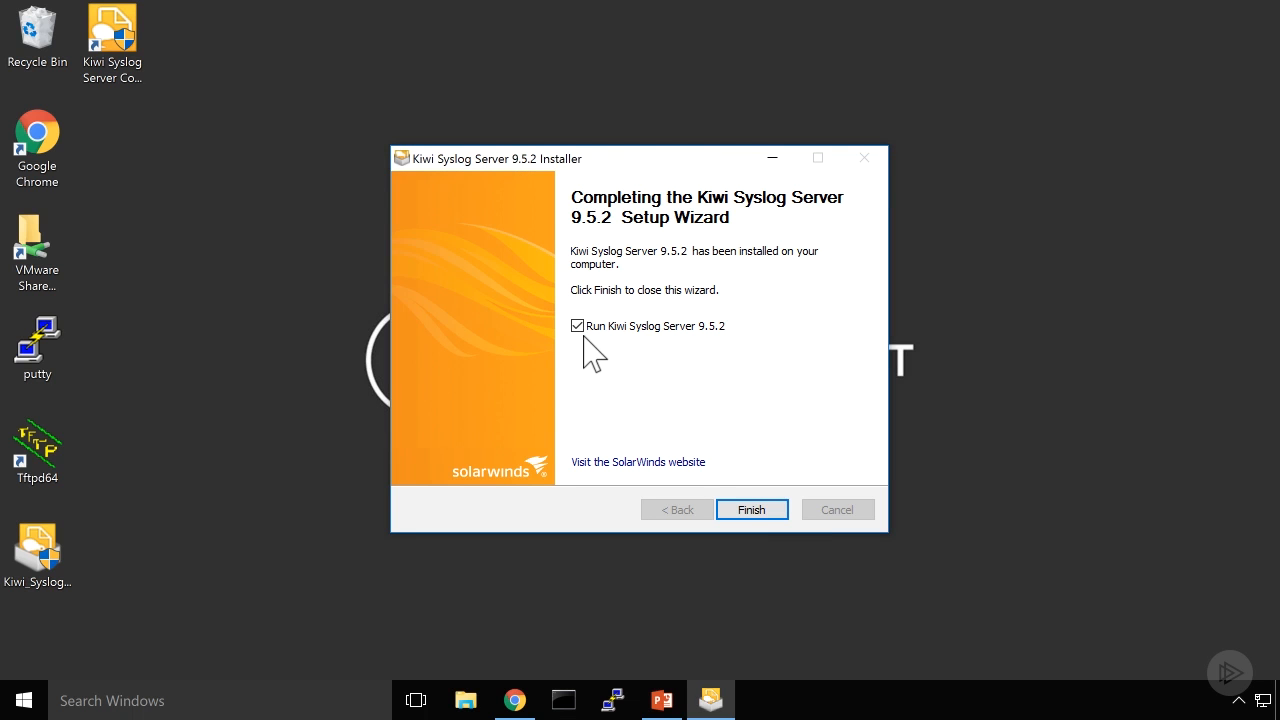
{"action": "left_click", "coordinate": [755, 512]}
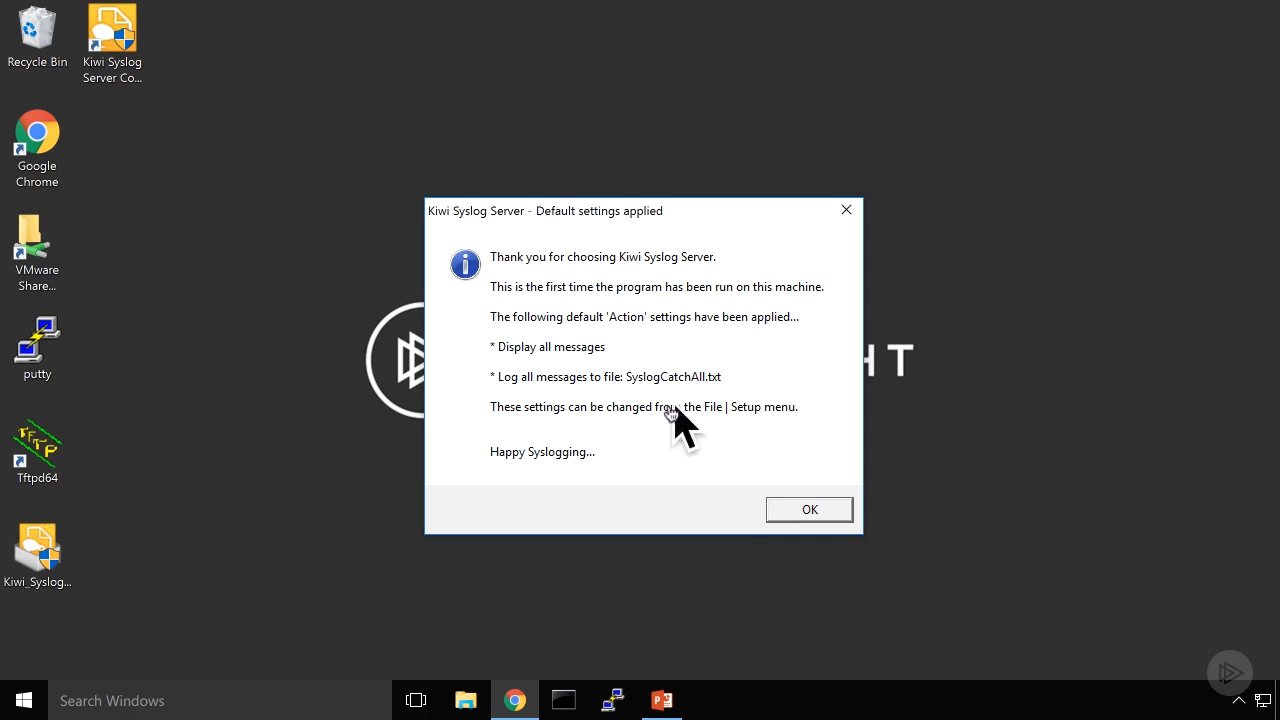
- Dismiss the default settings and message source notices, and maximize the Kiwi Syslog Server window
{"action": "left_click", "coordinate": [812, 512]}
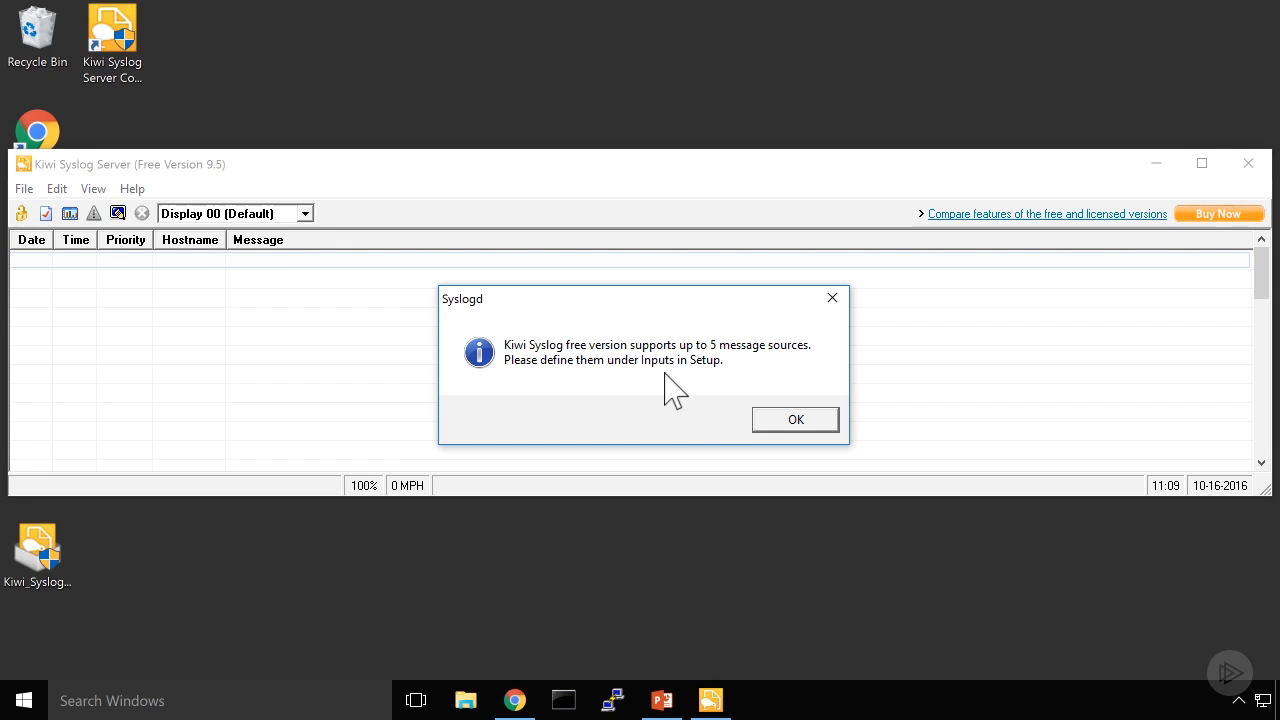
{"action": "left_click", "coordinate": [793, 421]}
{"action": "double_click", "coordinate": [620, 163]}
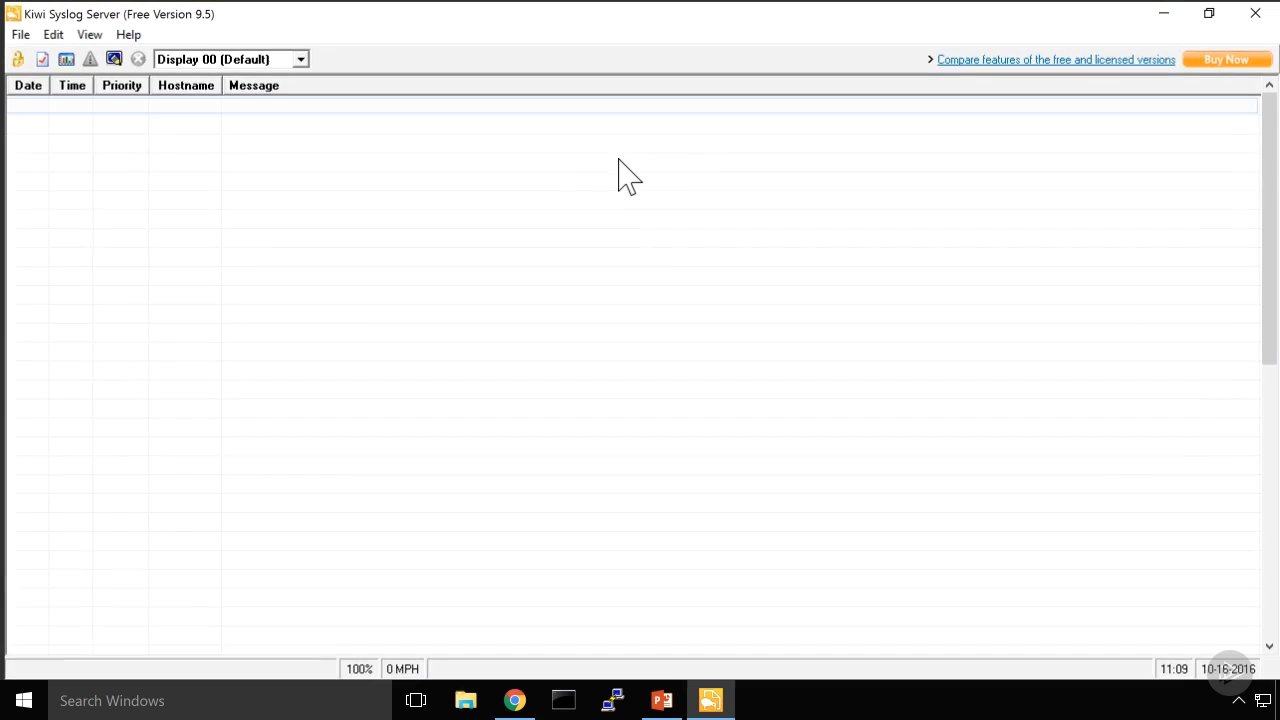
- Open the Inputs settings in the Kiwi Syslog Server setup and add 10.100.0.3 as an allowed message source
{"action": "left_click", "coordinate": [16, 33]}
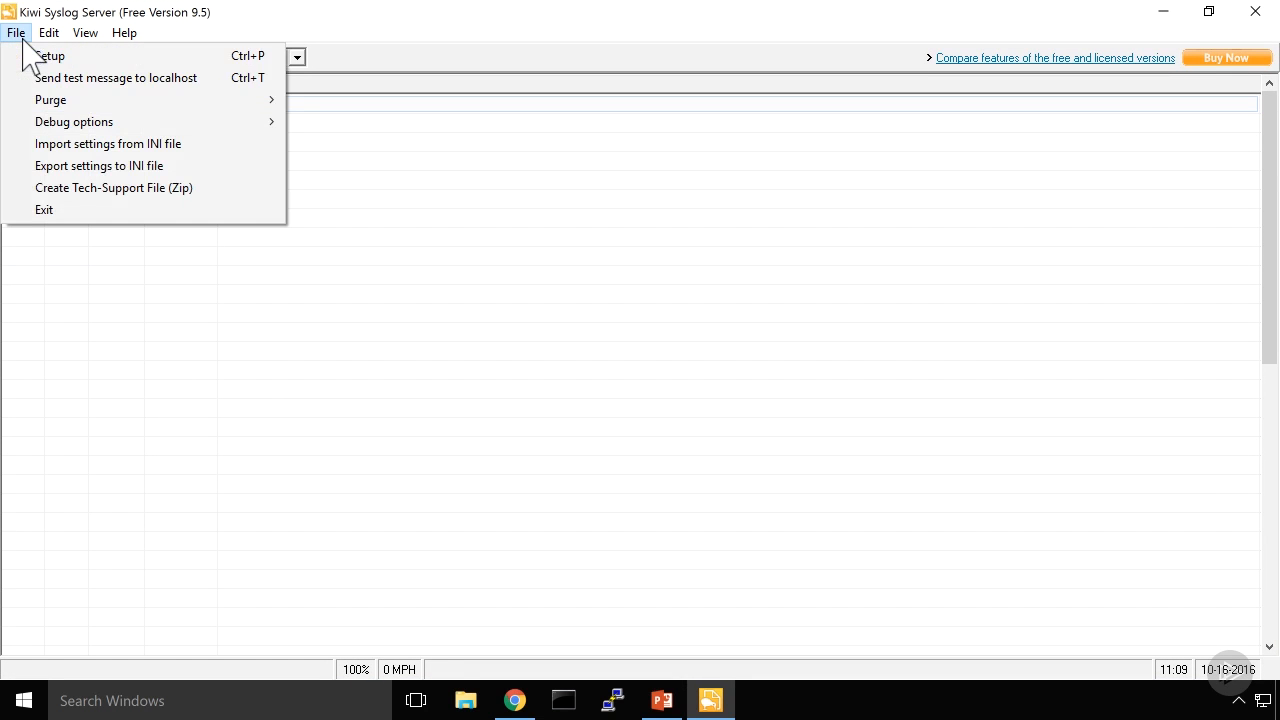
{"action": "left_click", "coordinate": [30, 55]}
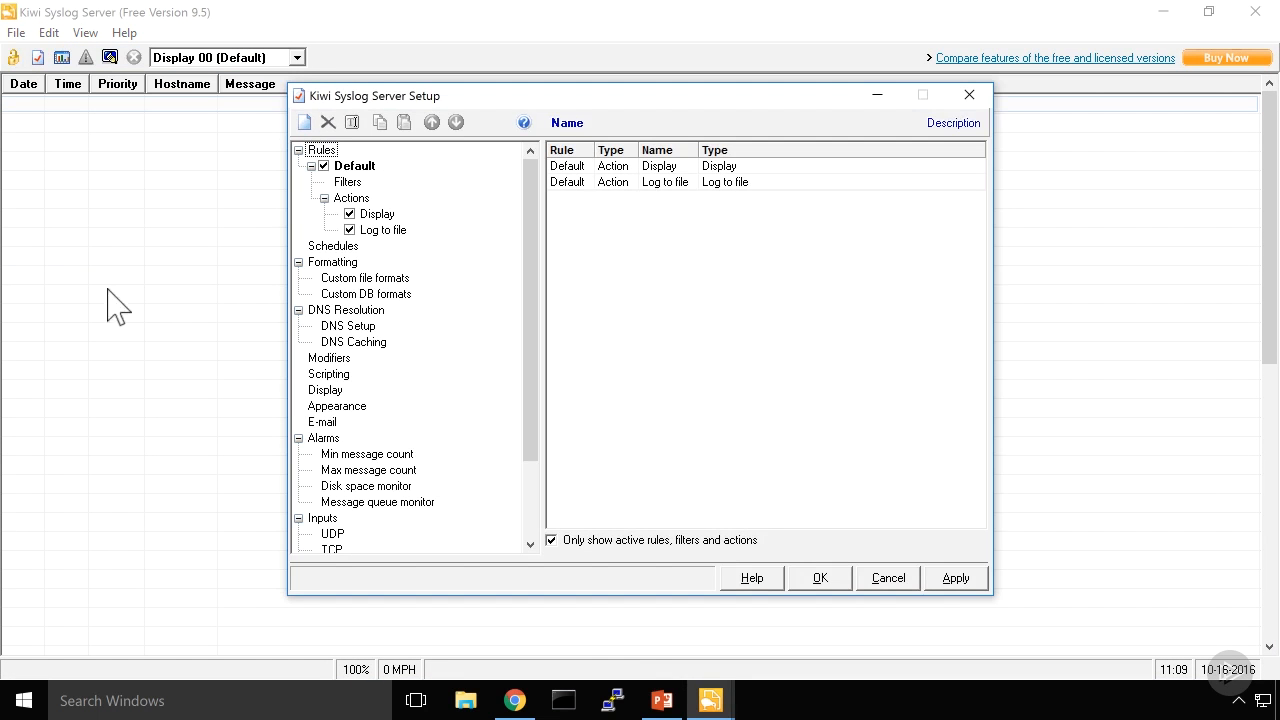
{"action": "left_click", "coordinate": [328, 520]}
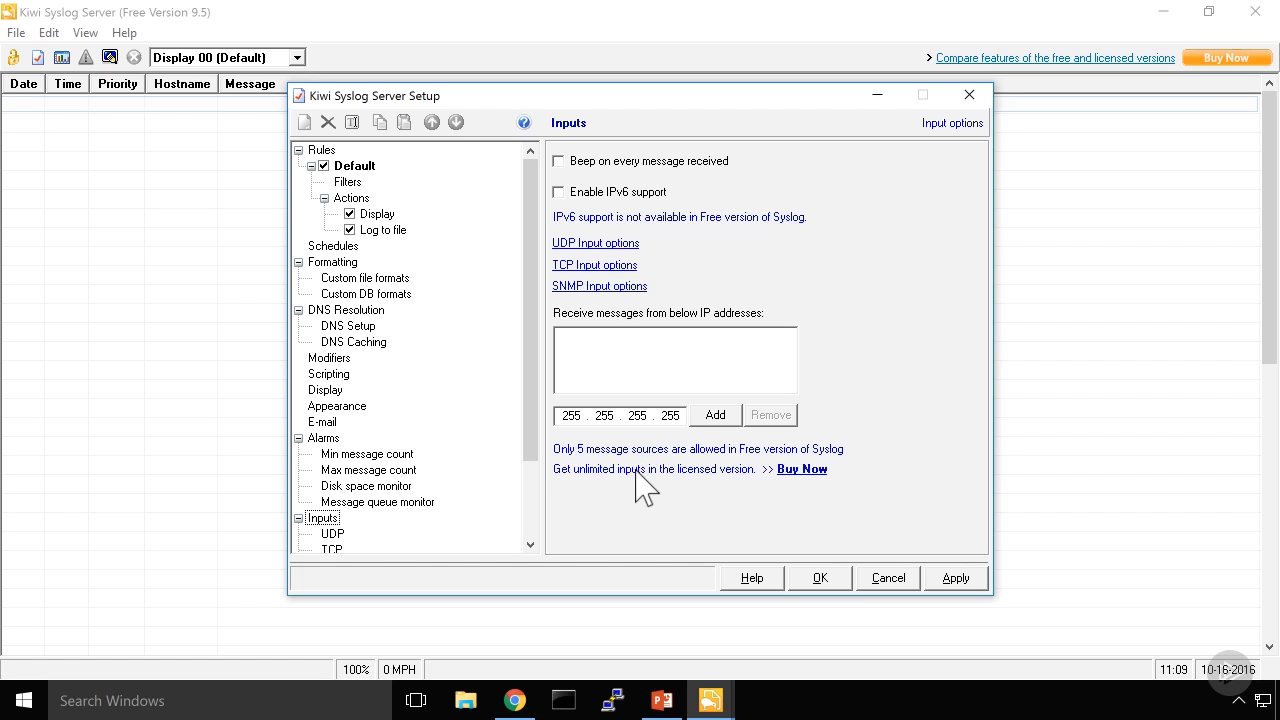
{"action": "left_click", "coordinate": [573, 416]}
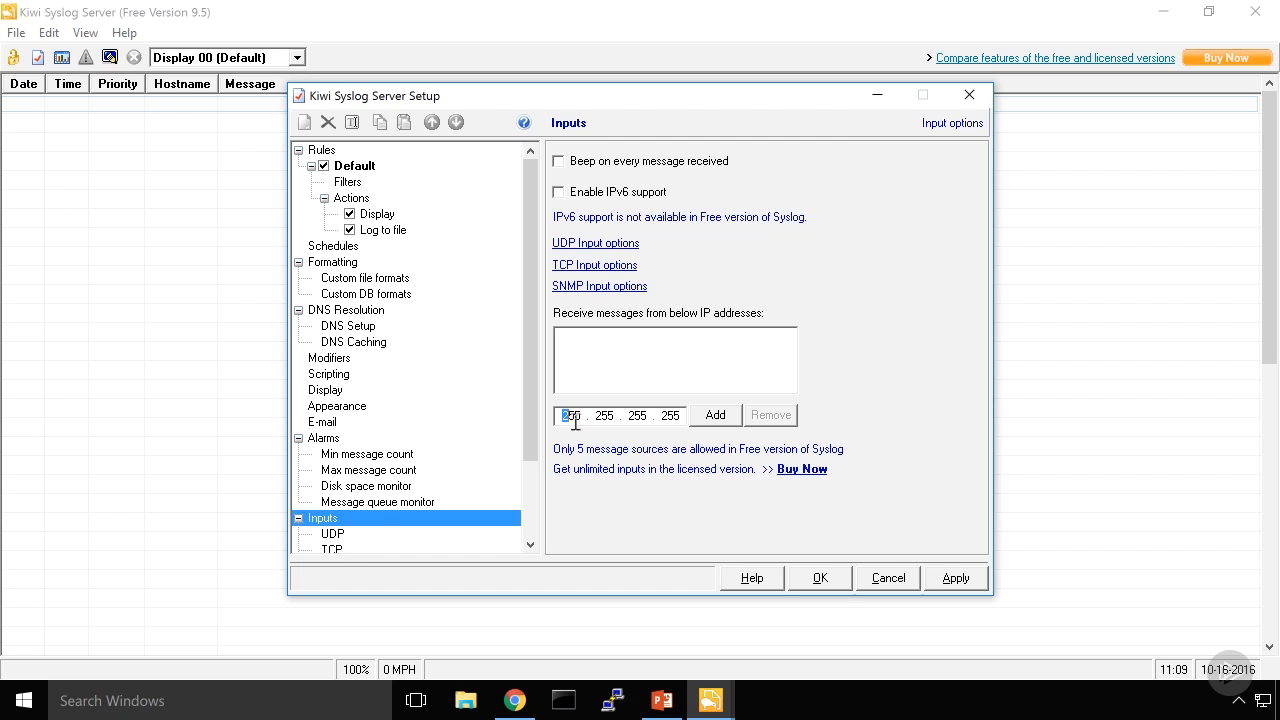
{"action": "left_click_drag", "start_coordinate": [572, 417], "coordinate": [684, 417]}
{"action": "key", "text": "BackSpace"}
{"action": "key", "text": "BackSpace"}
{"action": "key", "text": "BackSpace"}
{"action": "type", "text": "10.100.0.3"}
{"action": "left_click", "coordinate": [726, 417]}
- Add 10.100.0.2, 10.100.0.1 and 10.0.0.1 to the allowed message sources and save the setup
{"action": "double_click", "coordinate": [670, 414]}
{"action": "type", "text": "2"}
{"action": "left_click", "coordinate": [708, 416]}
{"action": "double_click", "coordinate": [677, 415]}
{"action": "type", "text": "1"}
{"action": "left_click", "coordinate": [710, 416]}
{"action": "double_click", "coordinate": [608, 416]}
{"action": "type", "text": "0"}
{"action": "left_click", "coordinate": [714, 416]}
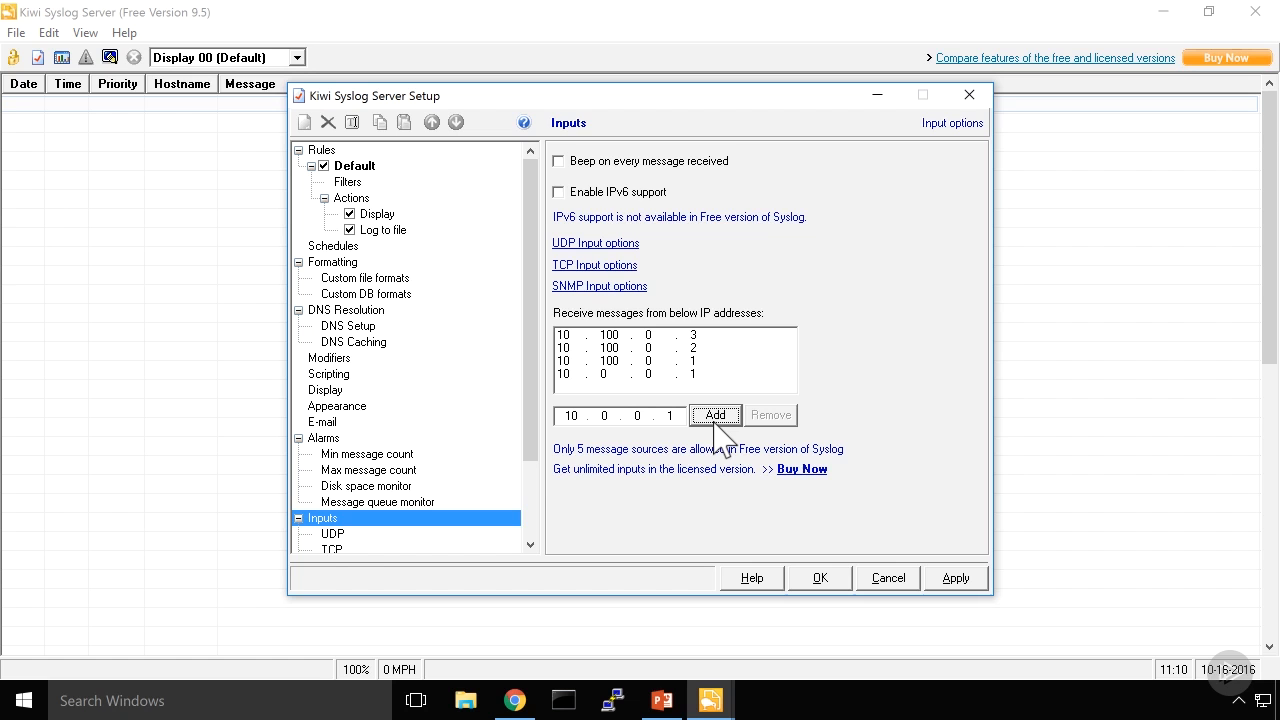
{"action": "left_click", "coordinate": [692, 374]}
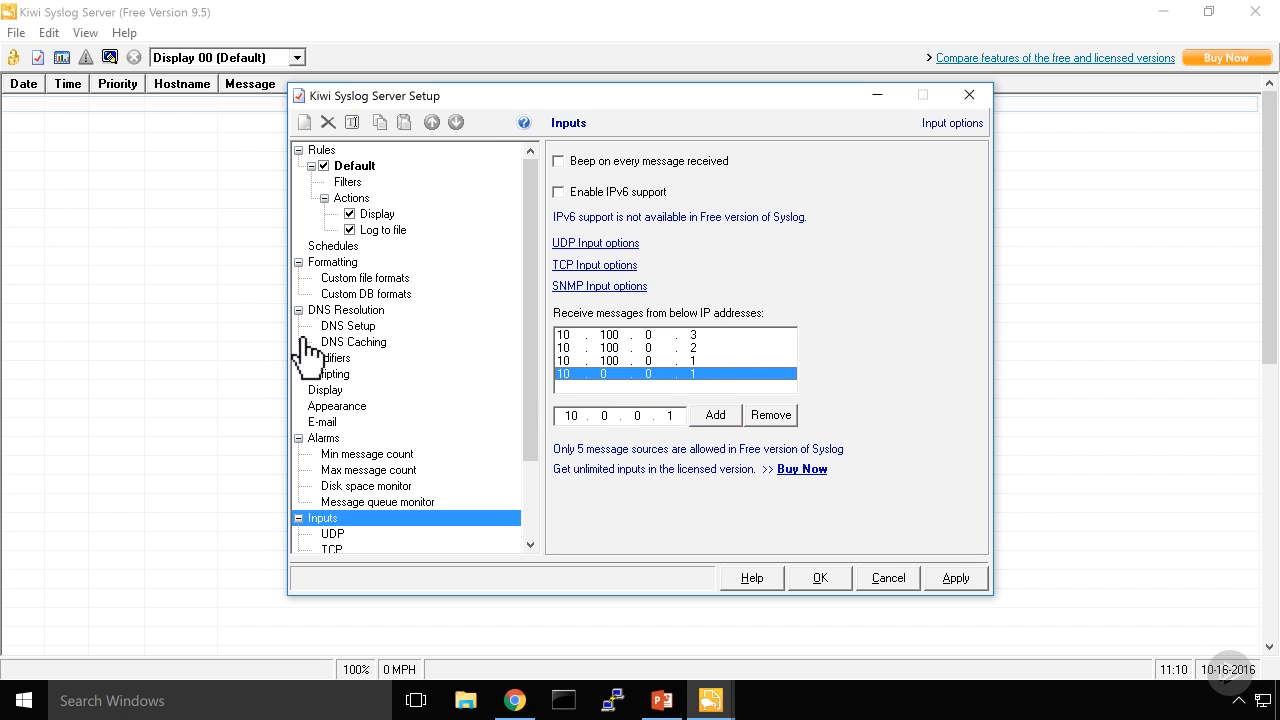
{"action": "left_click", "coordinate": [654, 362]}
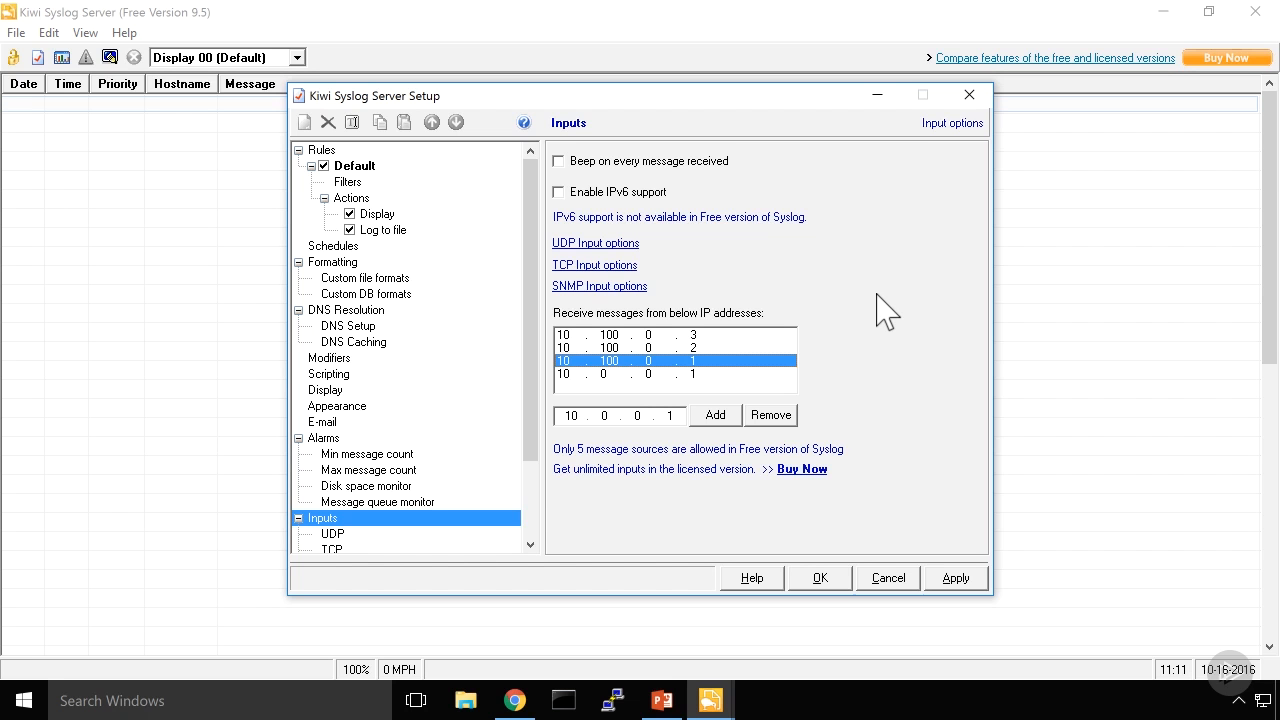
{"action": "left_click", "coordinate": [815, 582]}
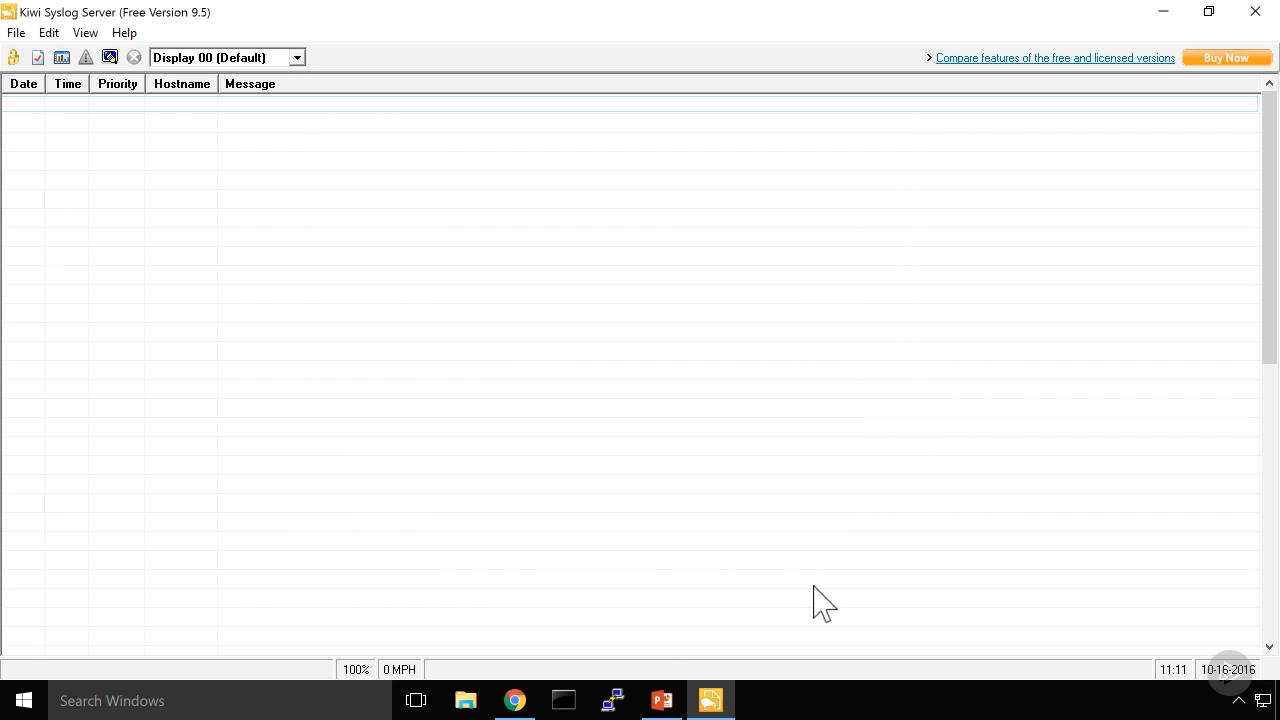